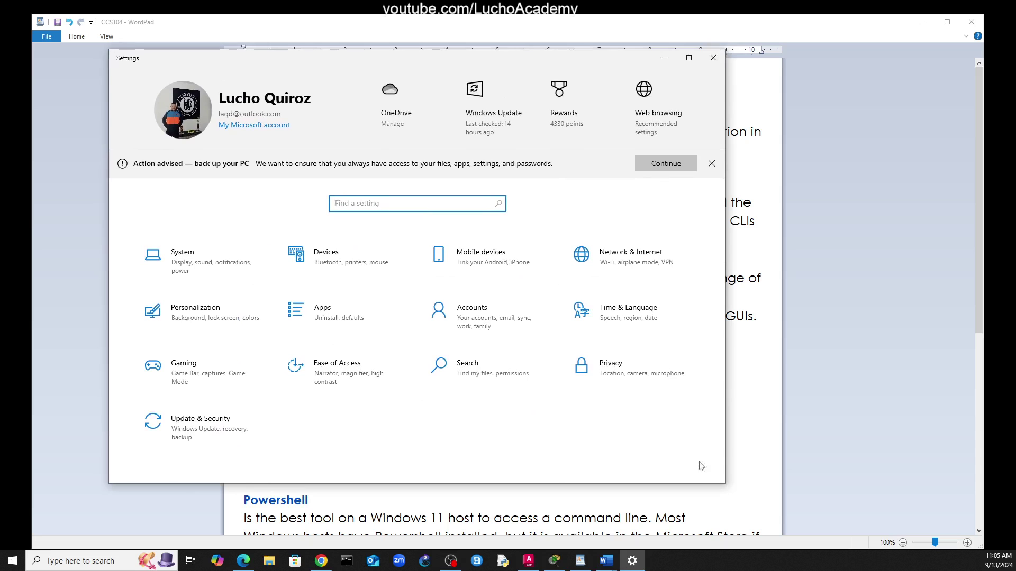
Step: Enlarge the Settings window and reposition it over the document
left_click_drag(726, 485, 967, 533)
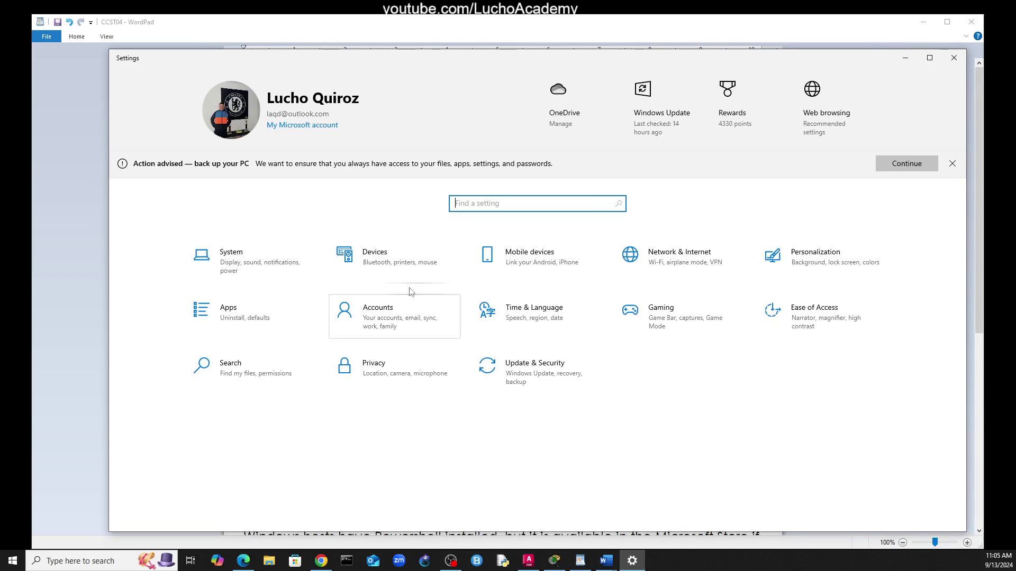
left_click_drag(480, 66, 430, 64)
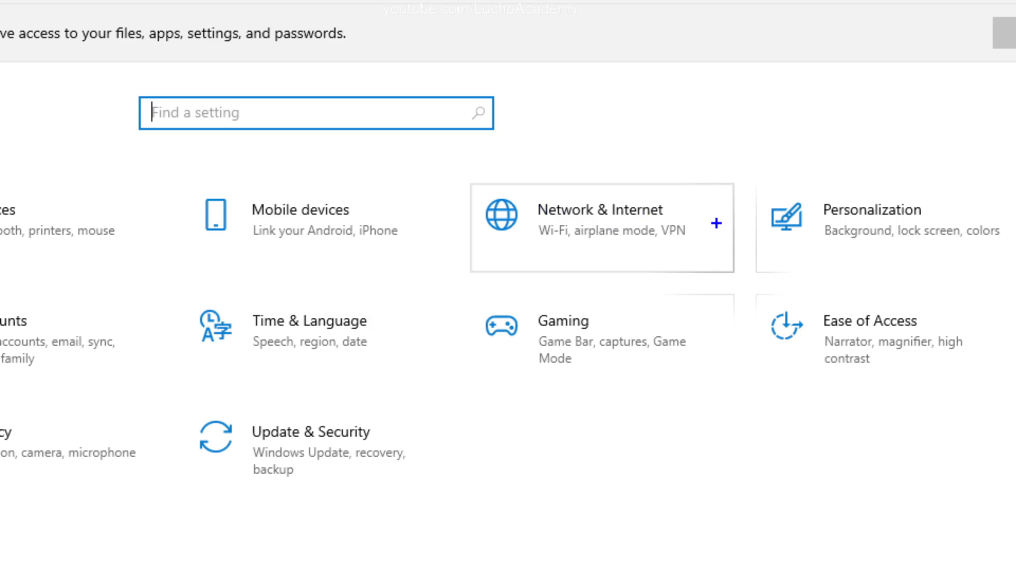
left_click_drag(662, 241, 690, 241)
left_click_drag(537, 238, 567, 237)
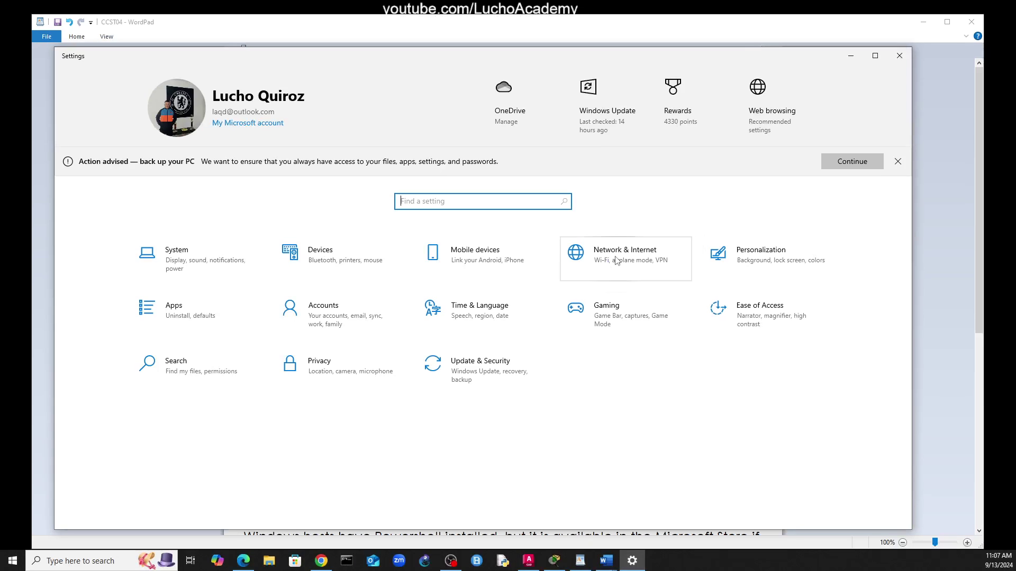
Step: Go to the Network & Internet status page and open the Ethernet connection's properties
left_click(617, 262)
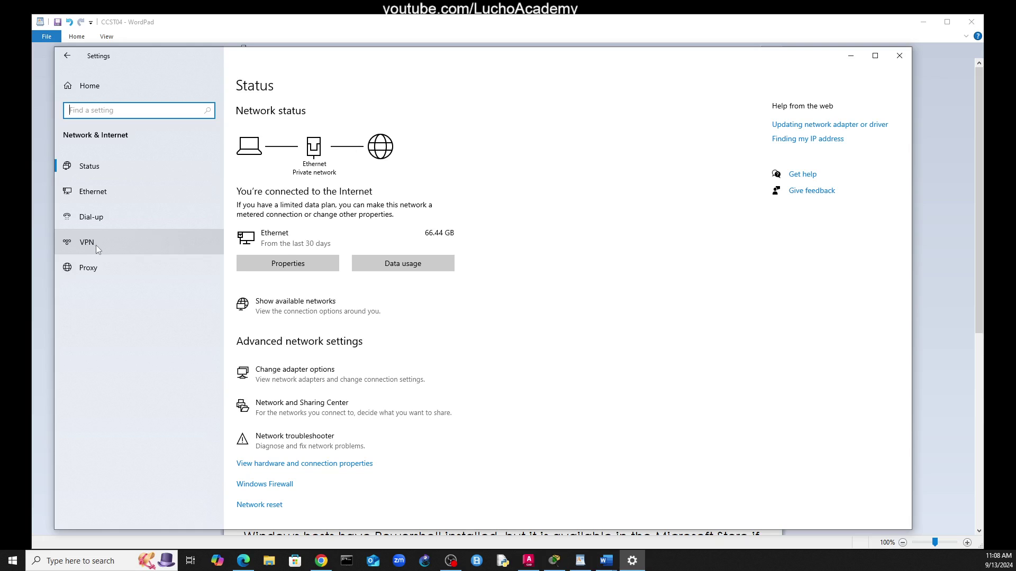
left_click(98, 169)
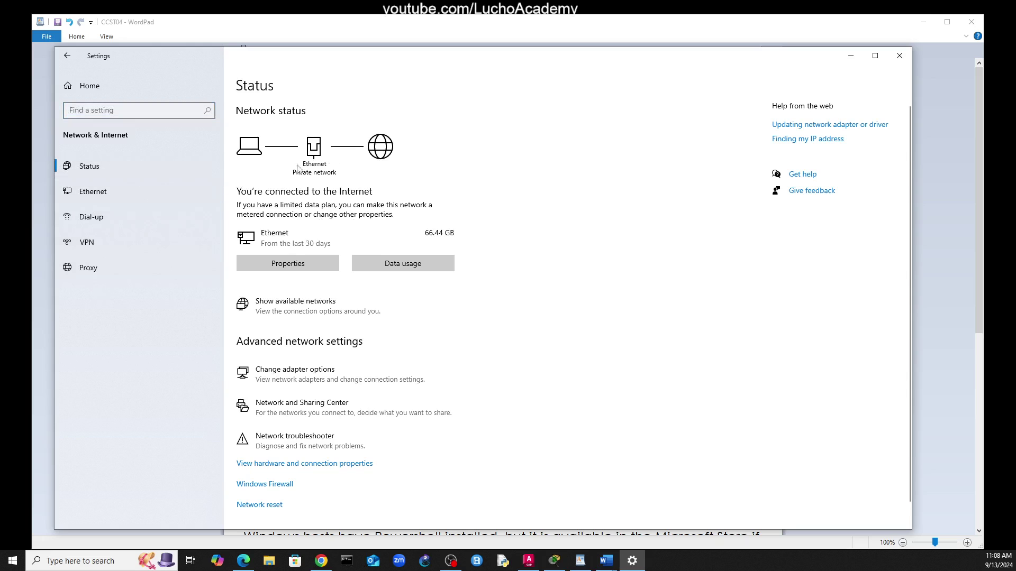
scroll(324, 304, "down", 1)
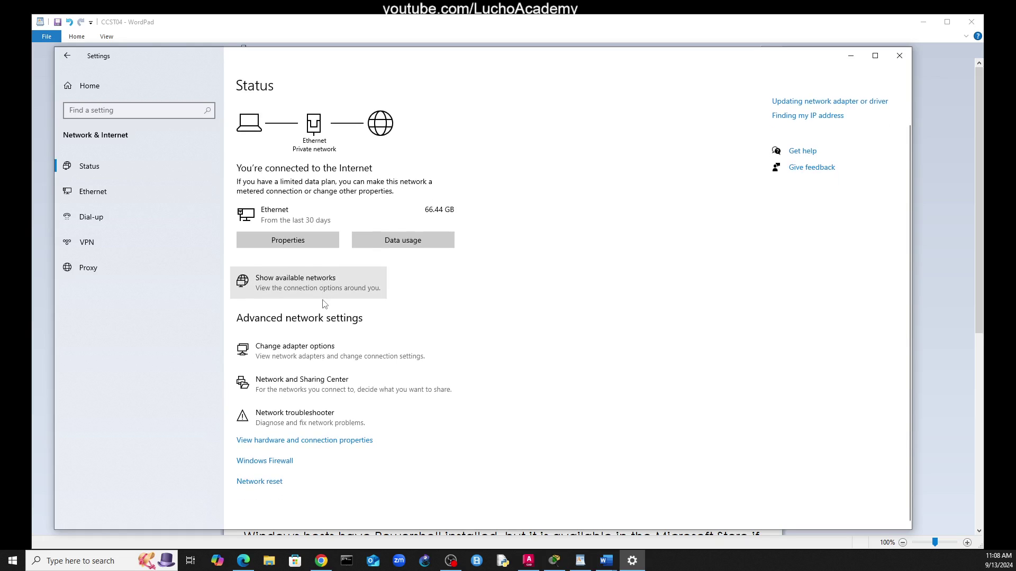
scroll(324, 303, "up", 1)
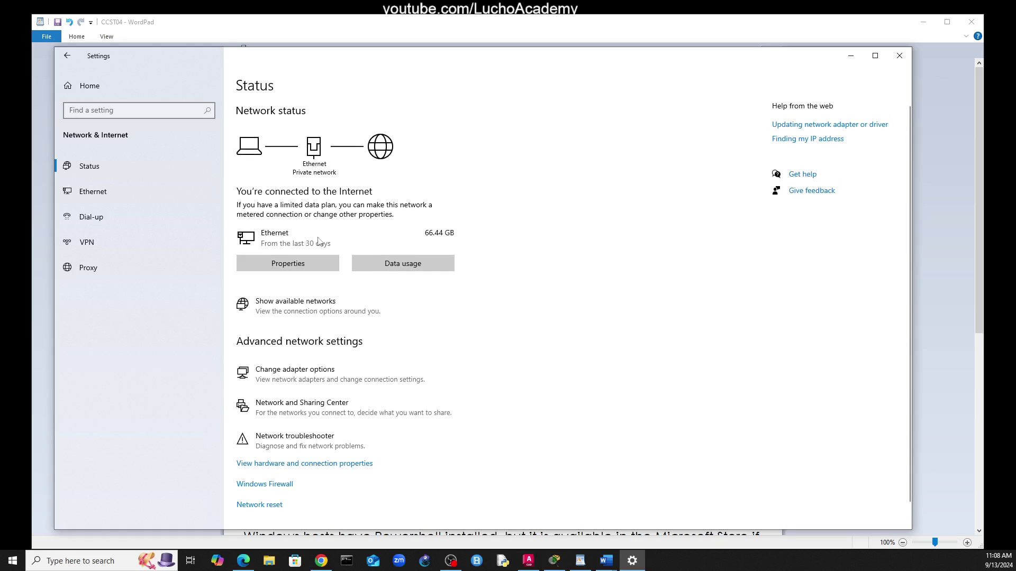
left_click(290, 268)
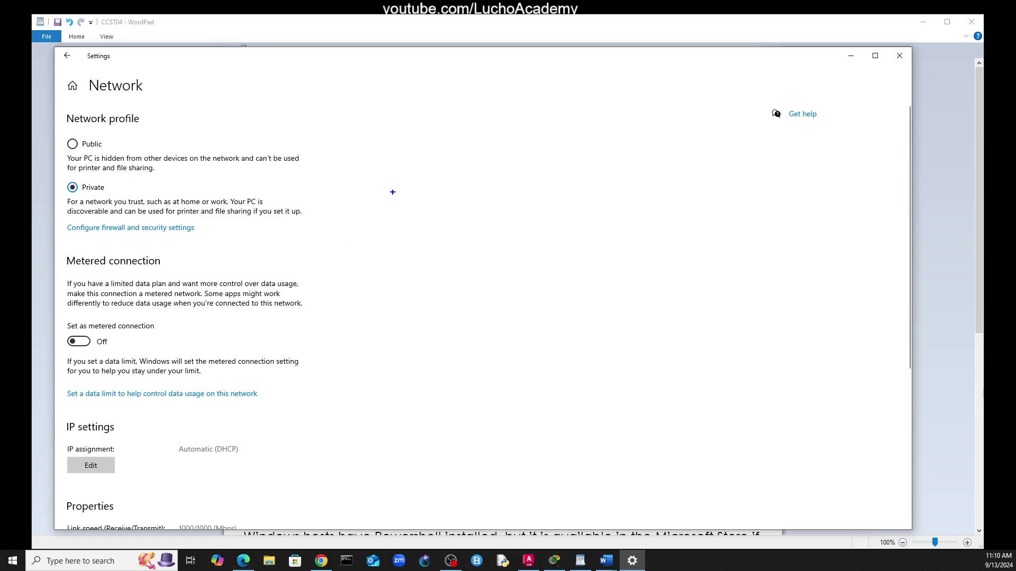
Step: Annotate the network profile page with three circled nodes linked by arrows and clear the drawing
mouse_move(372, 168)
left_mouse_down()
mouse_move(368, 217)
mouse_move(423, 180)
mouse_move(379, 161)
mouse_move(370, 170)
left_mouse_up()
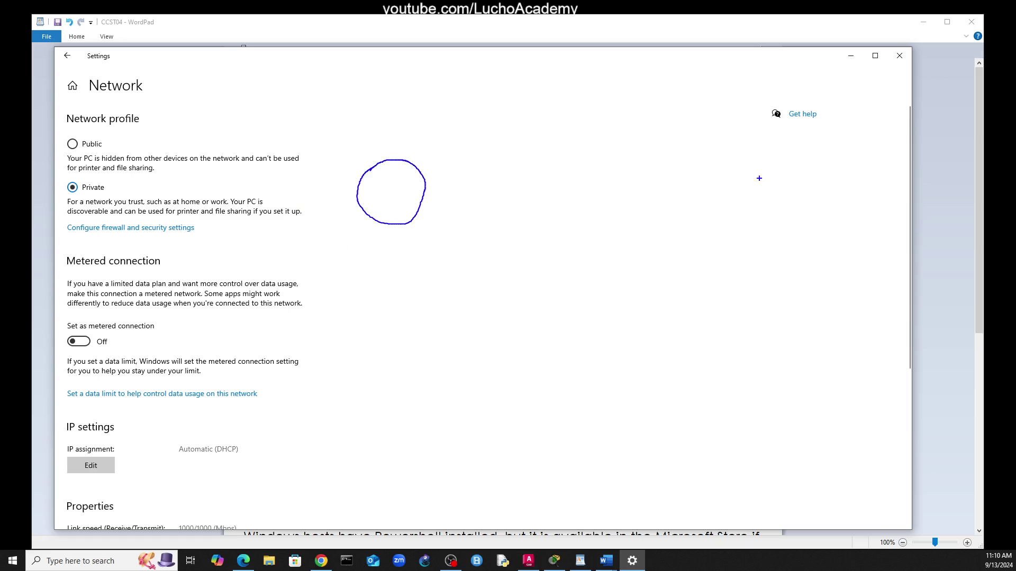
mouse_move(750, 165)
left_mouse_down()
mouse_move(713, 195)
mouse_move(783, 207)
mouse_move(752, 162)
left_mouse_up()
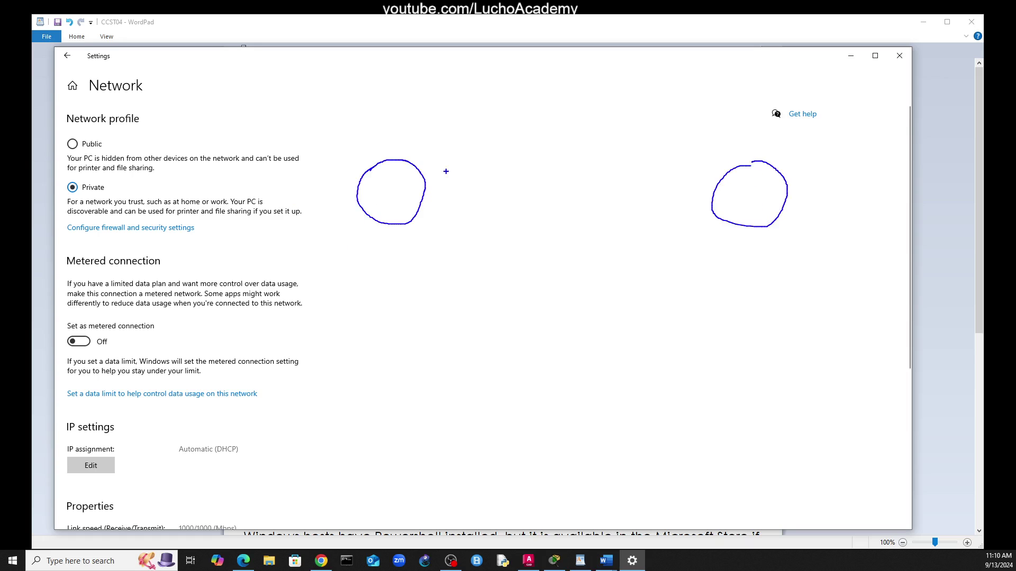
mouse_move(396, 184)
left_mouse_down()
mouse_move(374, 201)
mouse_move(393, 204)
mouse_move(394, 188)
left_mouse_up()
mouse_move(742, 185)
left_mouse_down()
mouse_move(748, 212)
mouse_move(762, 214)
mouse_move(514, 158)
mouse_move(425, 184)
mouse_move(442, 196)
left_mouse_up()
mouse_move(683, 355)
left_mouse_down()
mouse_move(736, 394)
mouse_move(673, 359)
left_mouse_up()
mouse_move(658, 396)
left_mouse_down()
mouse_move(571, 408)
mouse_move(539, 388)
mouse_move(399, 234)
mouse_move(385, 249)
mouse_move(436, 254)
left_mouse_up()
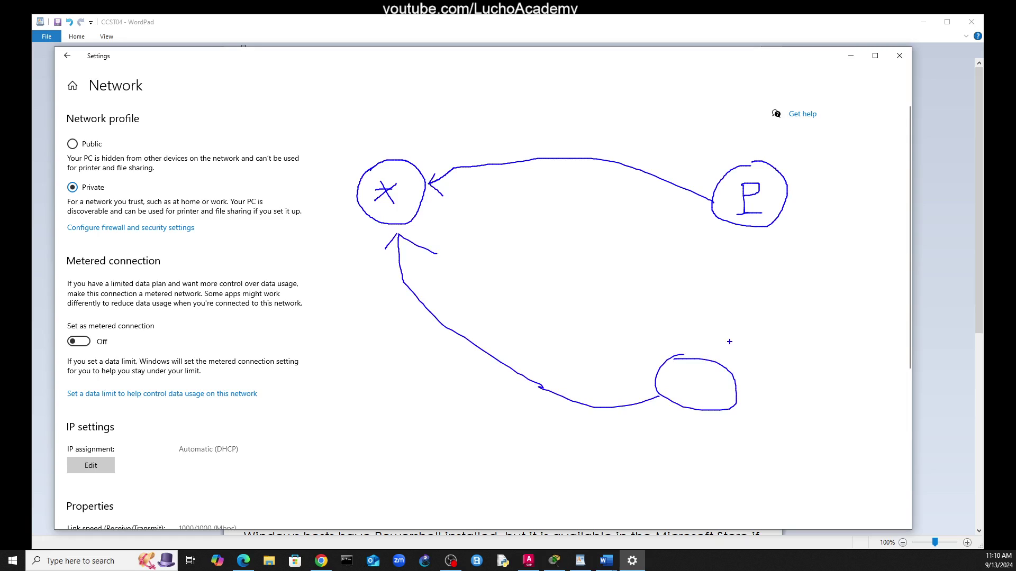
mouse_move(736, 381)
left_mouse_down()
mouse_move(785, 272)
mouse_move(768, 236)
mouse_move(764, 248)
mouse_move(780, 240)
mouse_move(658, 347)
mouse_move(662, 356)
mouse_move(669, 339)
left_mouse_up()
mouse_move(428, 212)
left_mouse_down()
mouse_move(602, 349)
mouse_move(650, 372)
mouse_move(631, 382)
left_mouse_up()
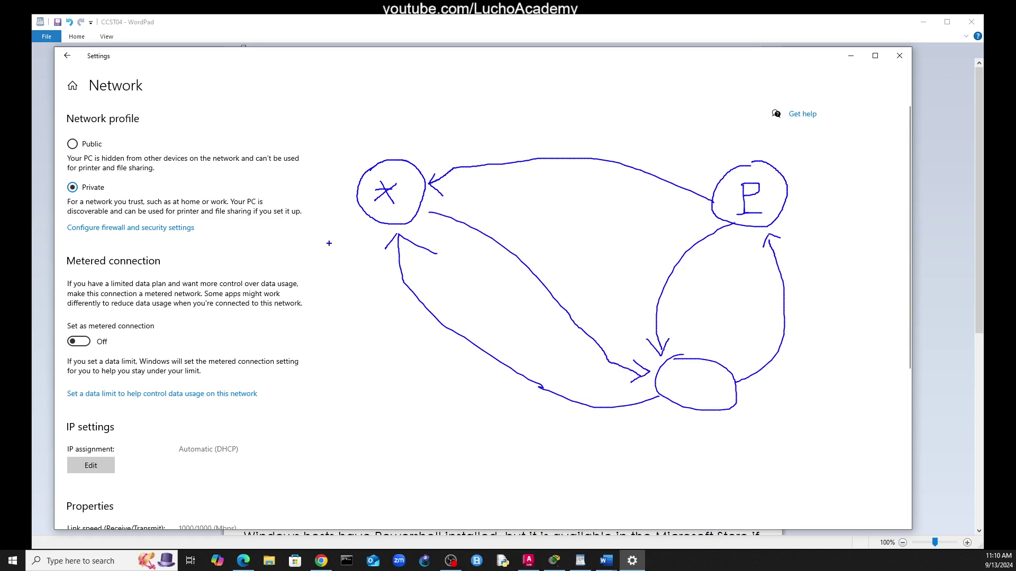
mouse_move(104, 141)
left_mouse_down()
mouse_move(66, 135)
mouse_move(73, 157)
mouse_move(106, 147)
left_mouse_up()
left_click_drag(836, 160, 816, 175)
mouse_move(824, 158)
left_mouse_down()
mouse_move(839, 184)
mouse_move(835, 172)
left_mouse_up()
key("Escape")
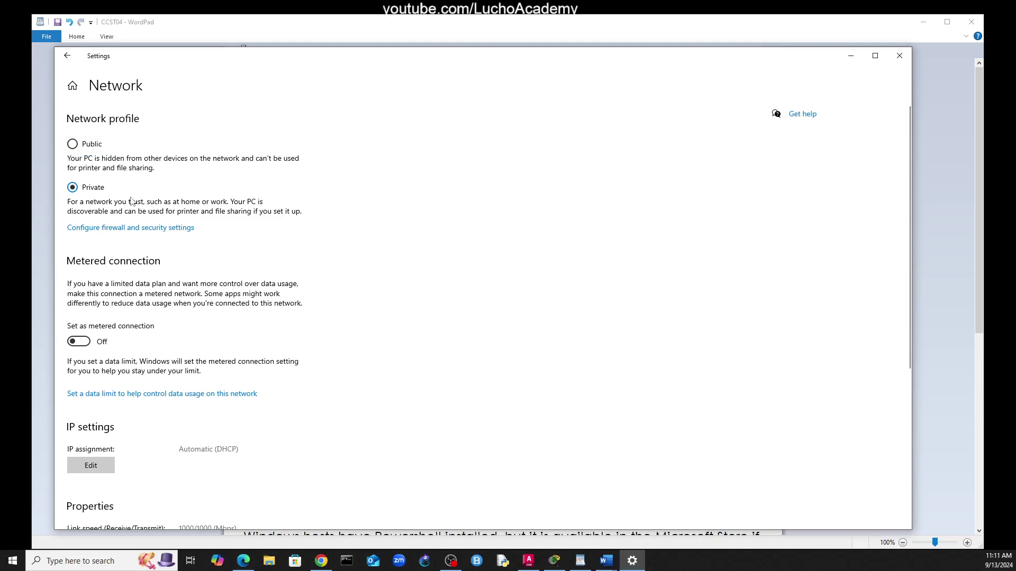
Step: Switch the network profile to Public and back to Private
left_click(72, 144)
left_click(72, 188)
Step: Review the Ethernet connection's property list, highlight its physical (MAC) address and copy the properties
scroll(145, 264, "down", 3)
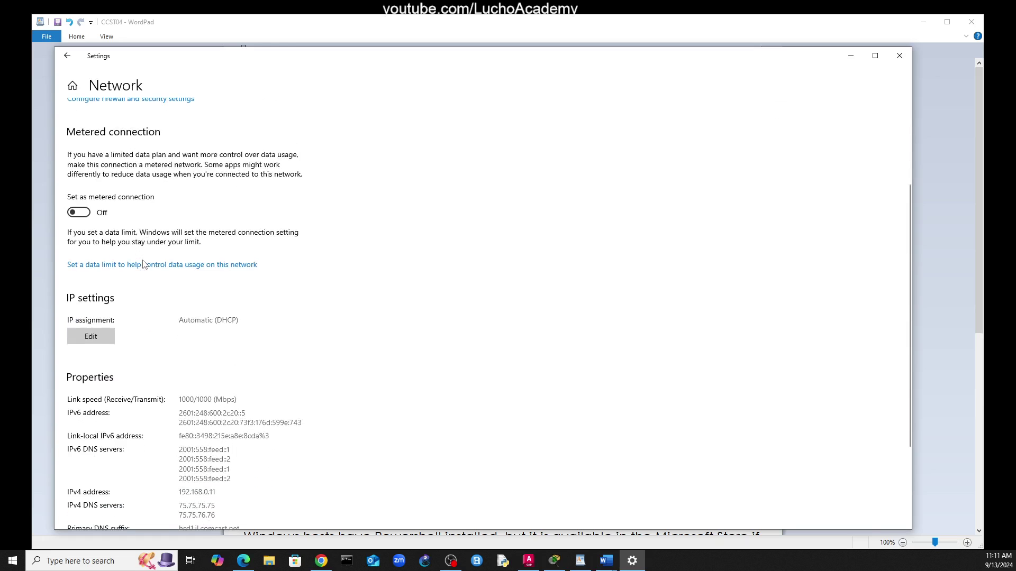
scroll(274, 314, "down", 3)
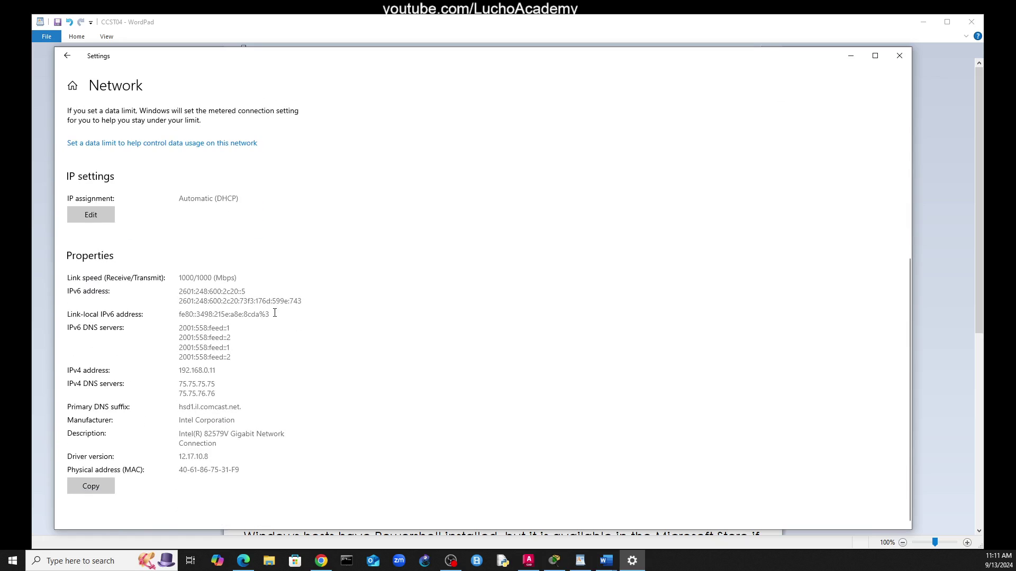
scroll(272, 316, "up", 3)
scroll(267, 333, "down", 3)
left_click_drag(178, 471, 239, 471)
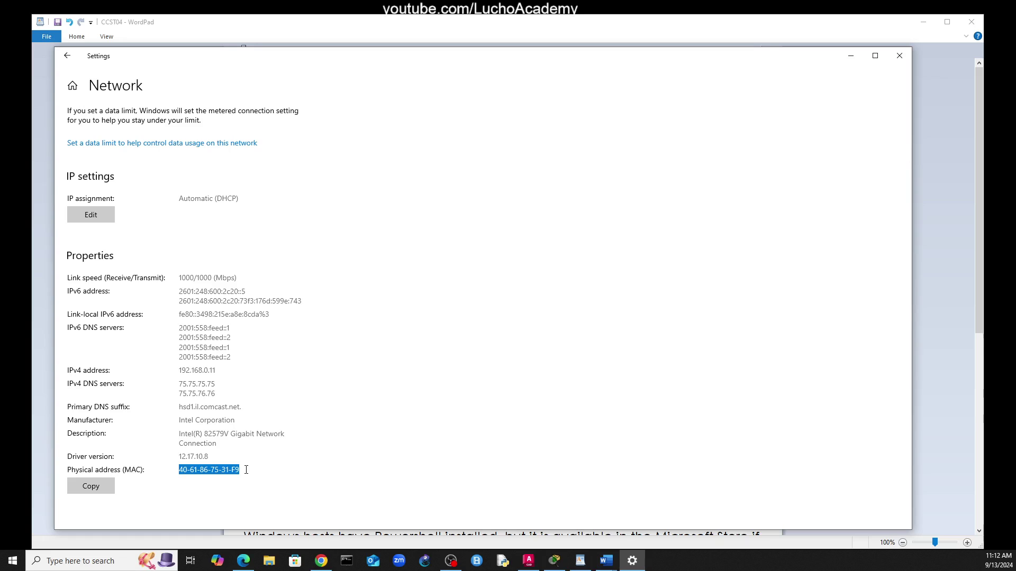
left_click(88, 489)
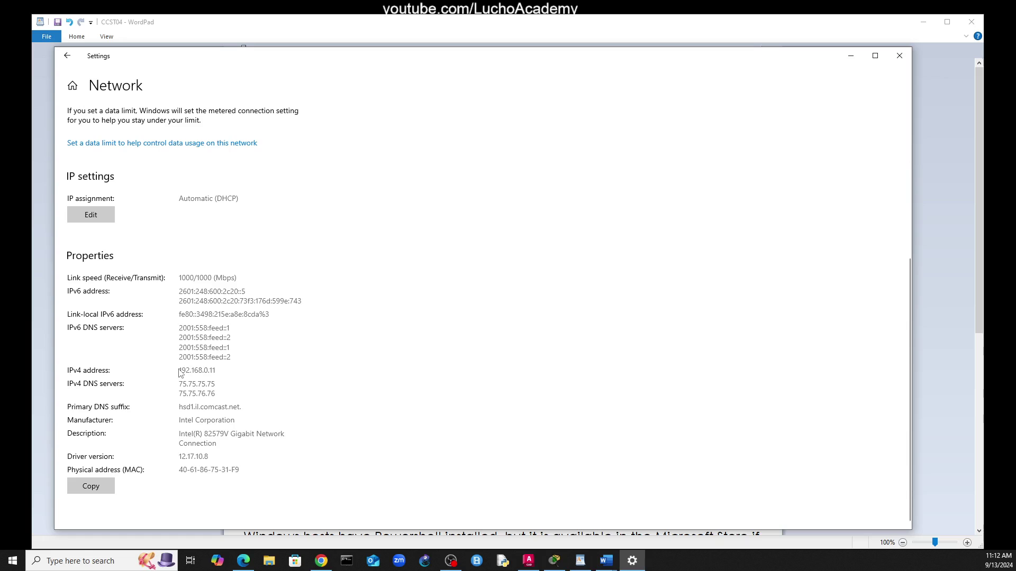
Step: Examine the IPv4 address and both IPv4 DNS server entries, highlighting each value in the connection's properties
left_click_drag(216, 371, 179, 370)
left_click(215, 384)
left_click_drag(214, 384, 178, 391)
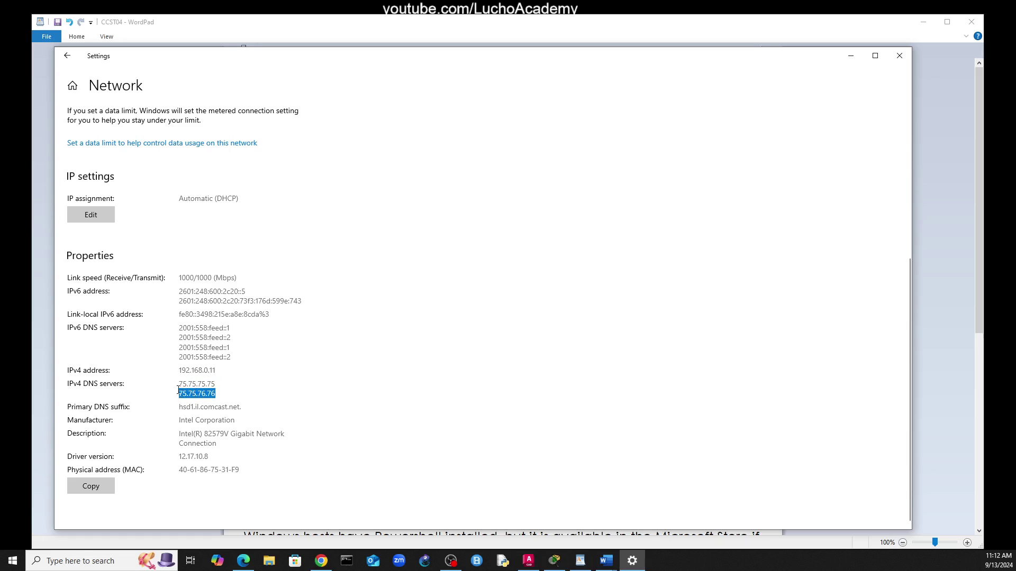
left_click(216, 384)
left_click_drag(180, 382, 217, 385)
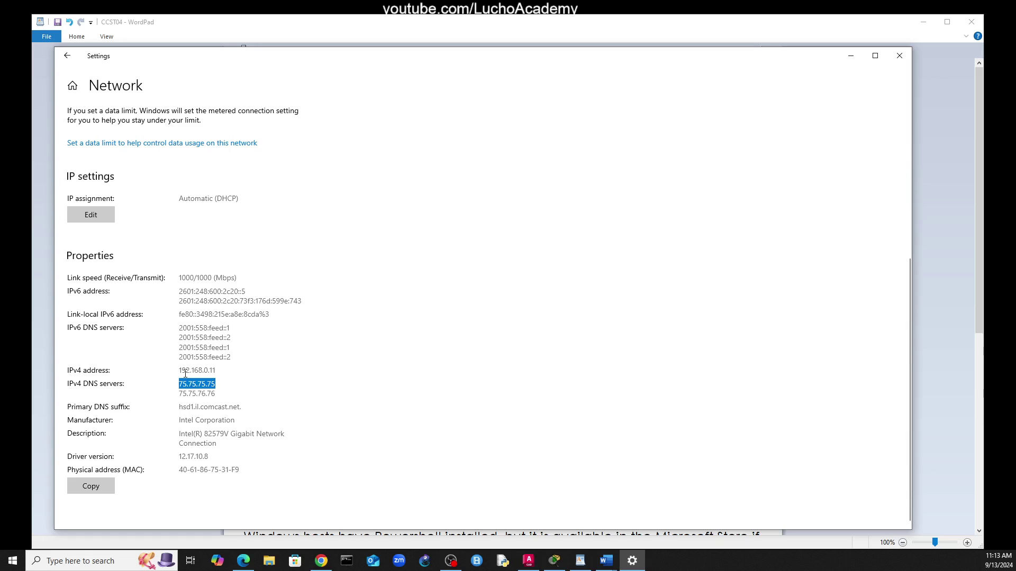
left_click(93, 387)
left_click_drag(217, 371, 178, 373)
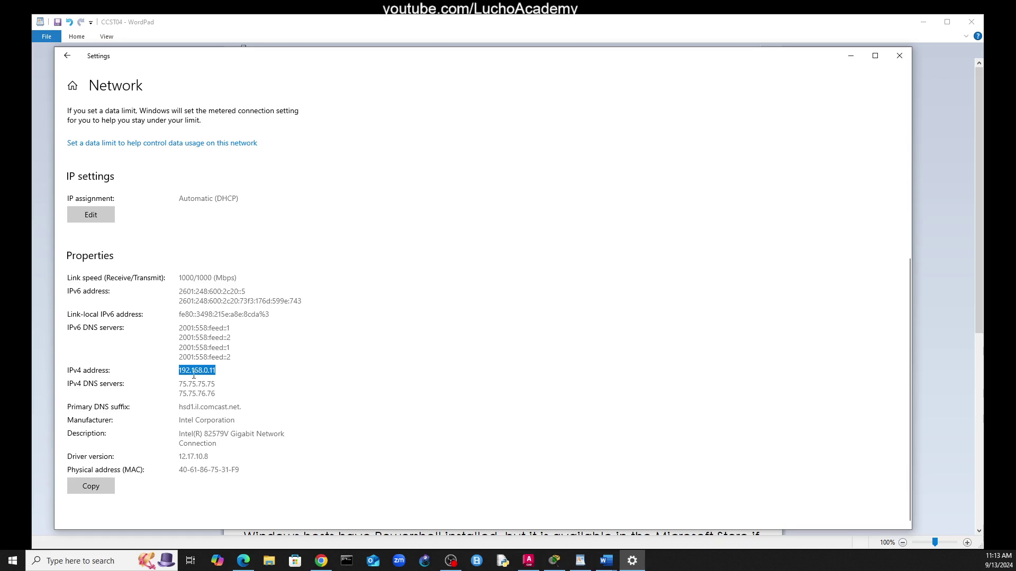
left_click(207, 269)
Step: Edit the IP assignment, choosing Manual and turning on IPv4
scroll(207, 269, "up", 3)
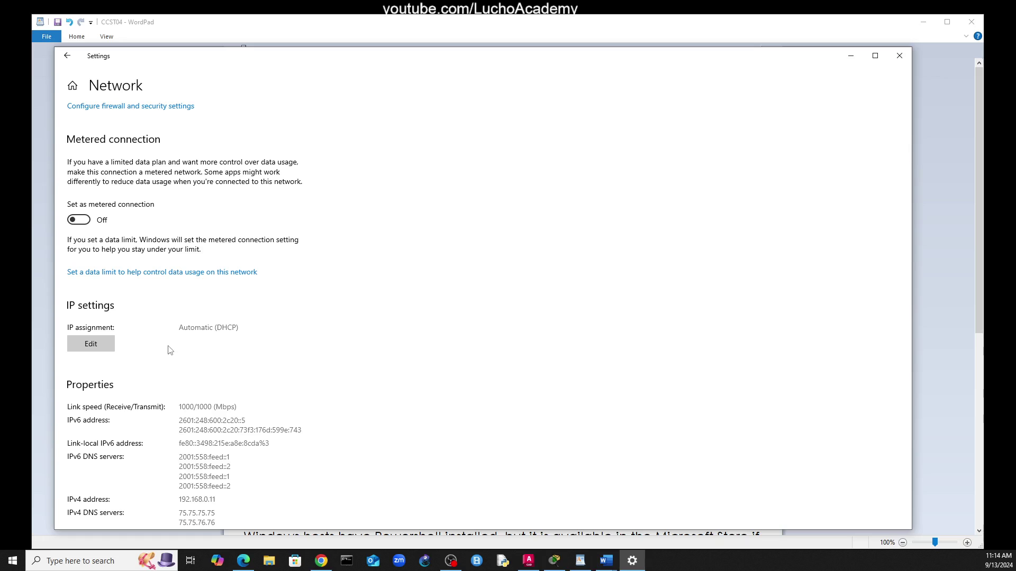
left_click(91, 345)
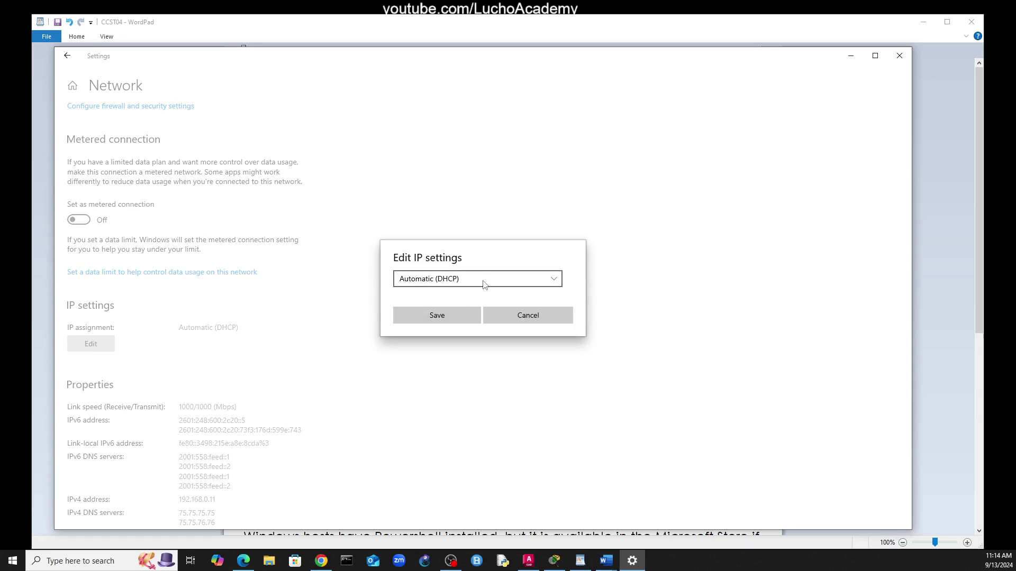
left_click(556, 279)
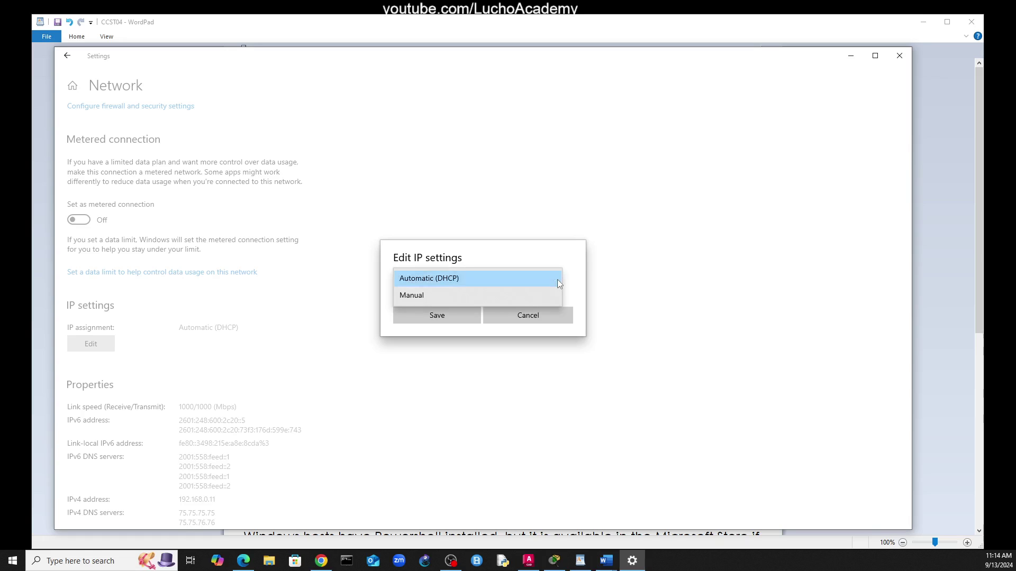
left_click(408, 298)
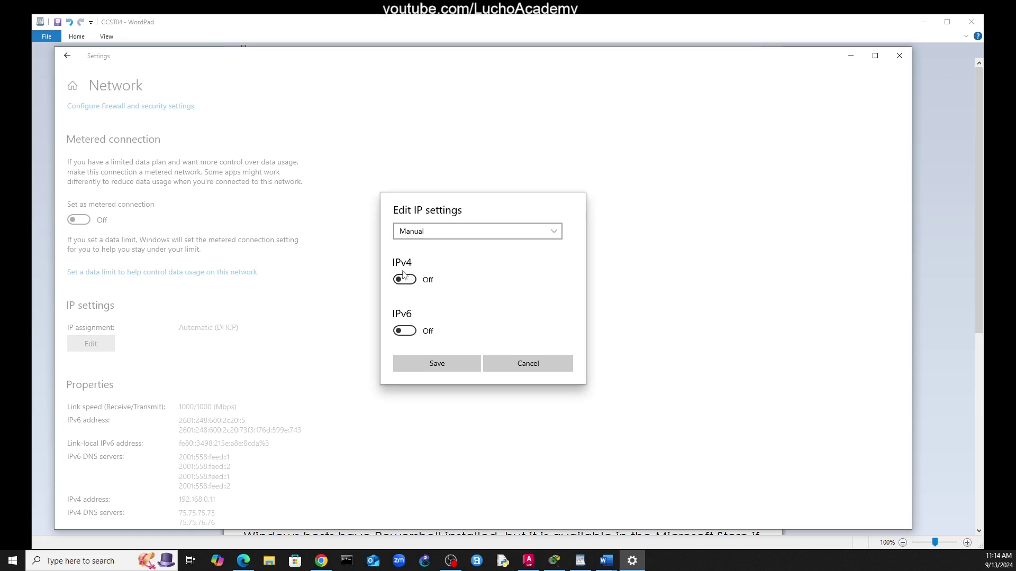
left_click(405, 279)
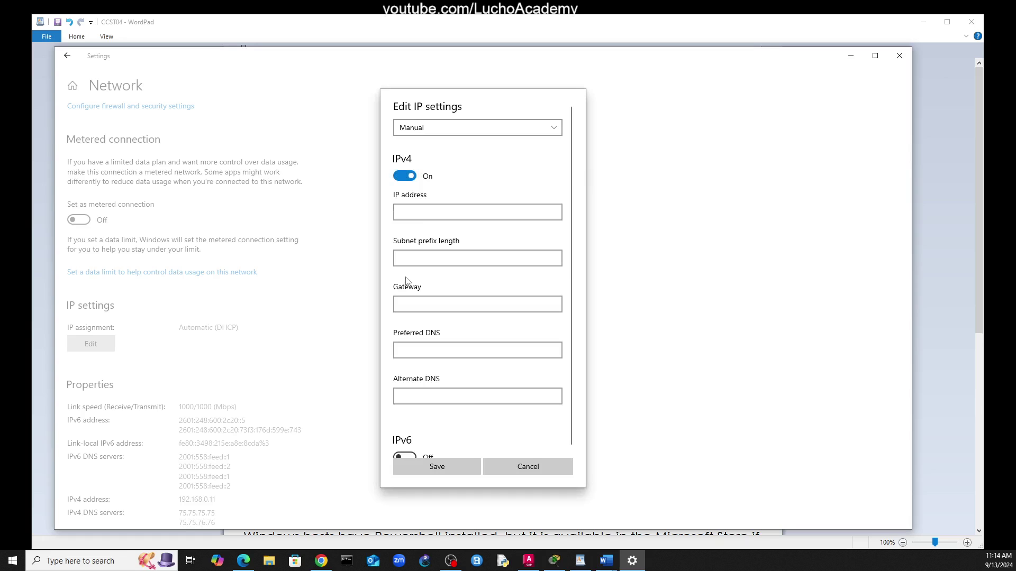
Step: Go through the IPv4 IP address, subnet prefix length, gateway and preferred DNS fields, and cancel the IP settings edit
left_click(413, 212)
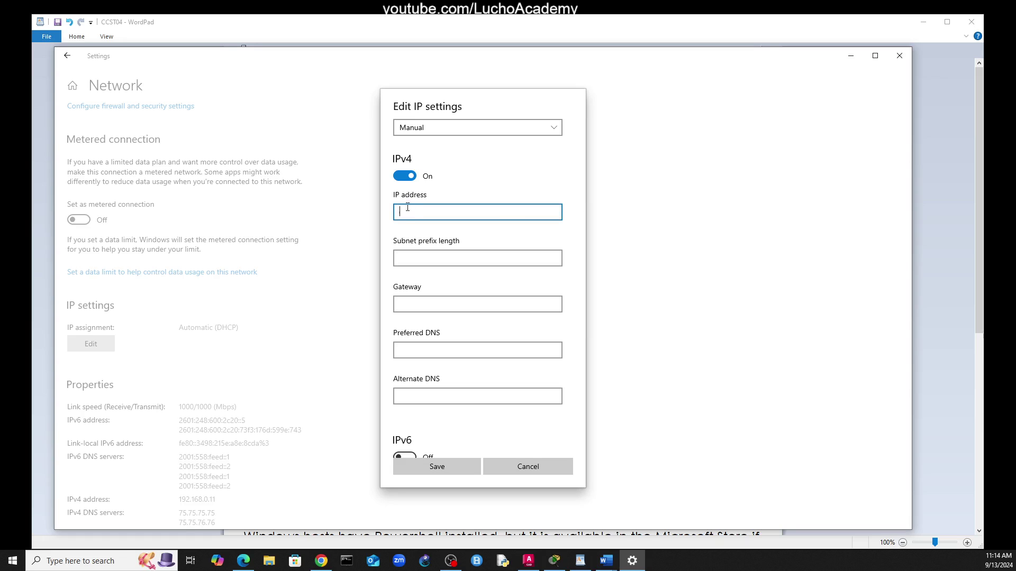
left_click(403, 256)
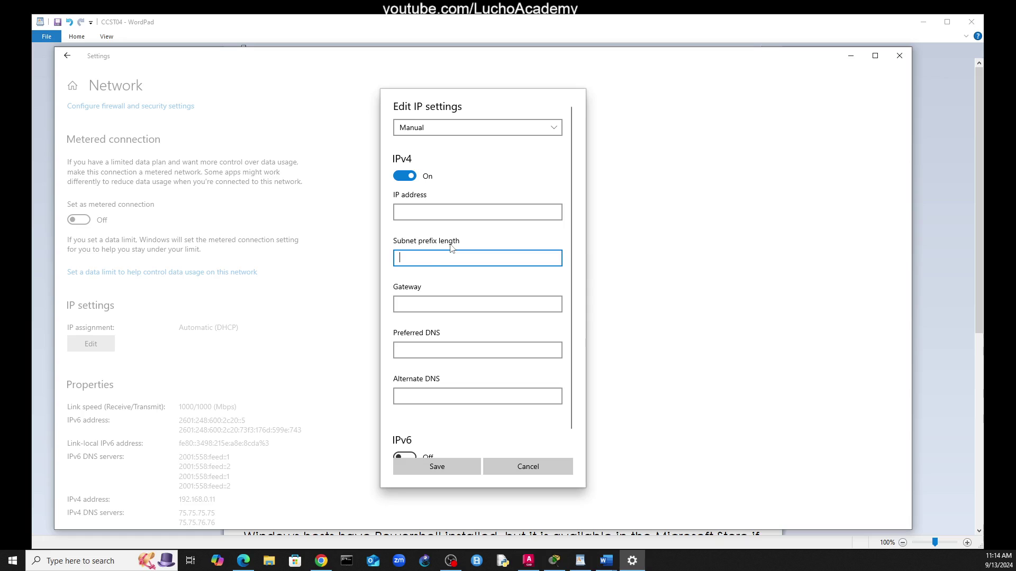
left_click(403, 305)
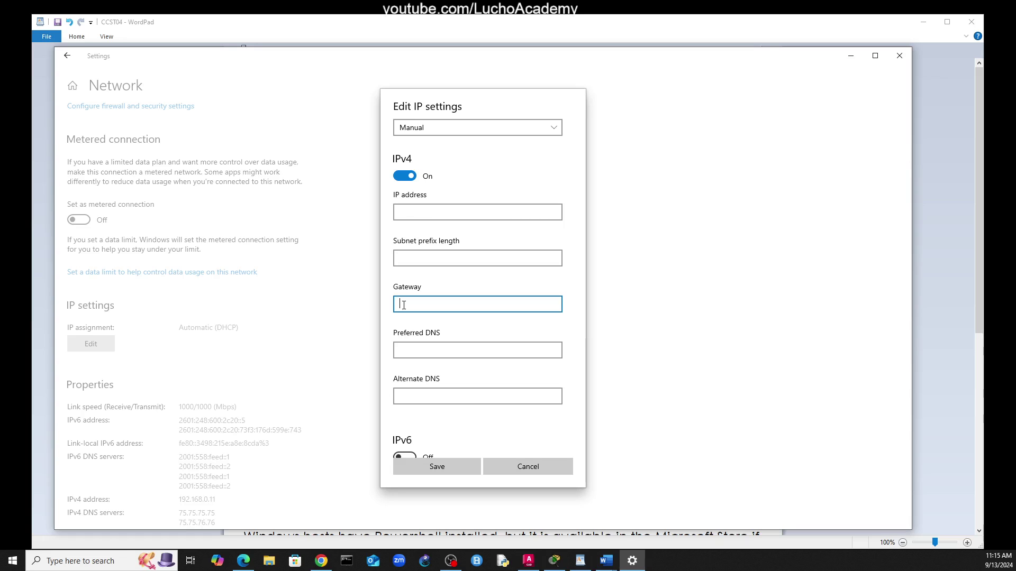
left_click(401, 352)
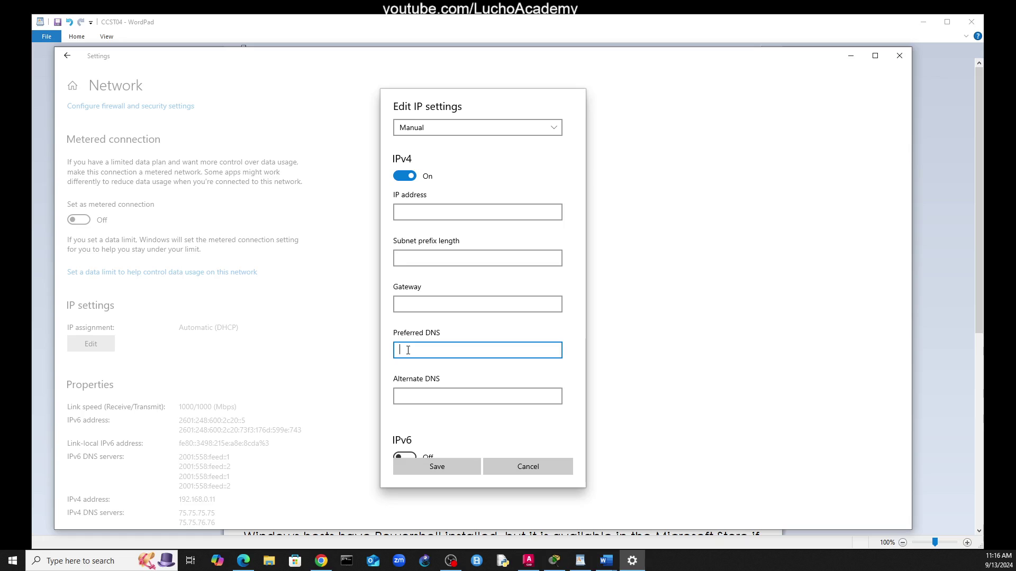
left_click(529, 467)
Step: Return from the network properties to the Settings home page and close Settings
scroll(199, 209, "up", 2)
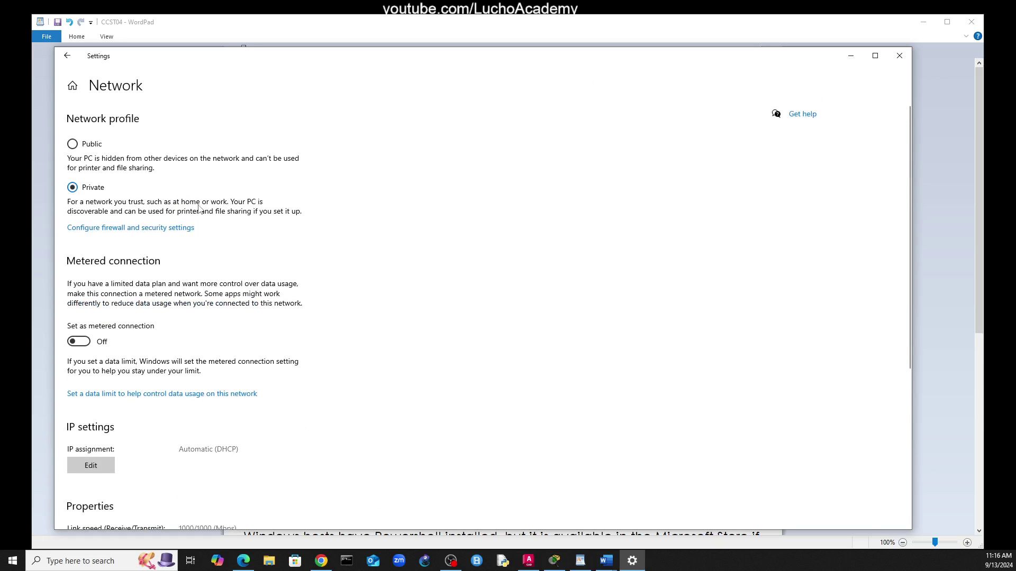
left_click(70, 57)
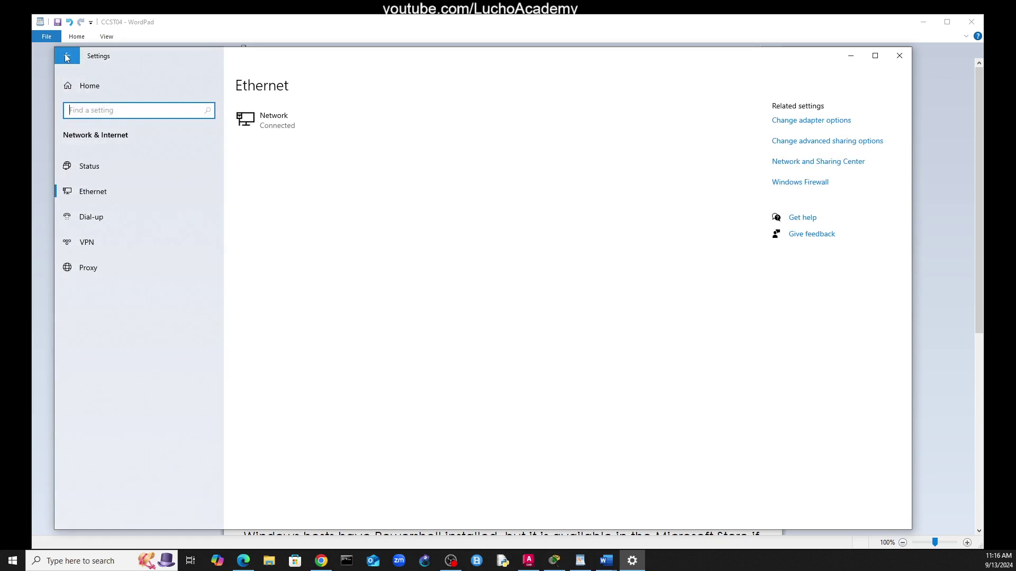
left_click(64, 55)
left_click(62, 57)
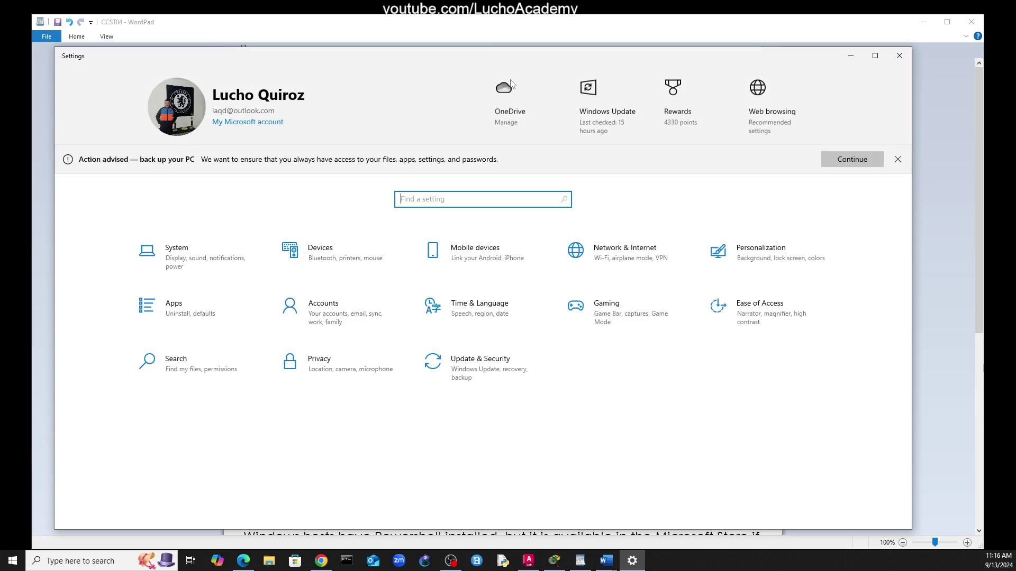
left_click(899, 56)
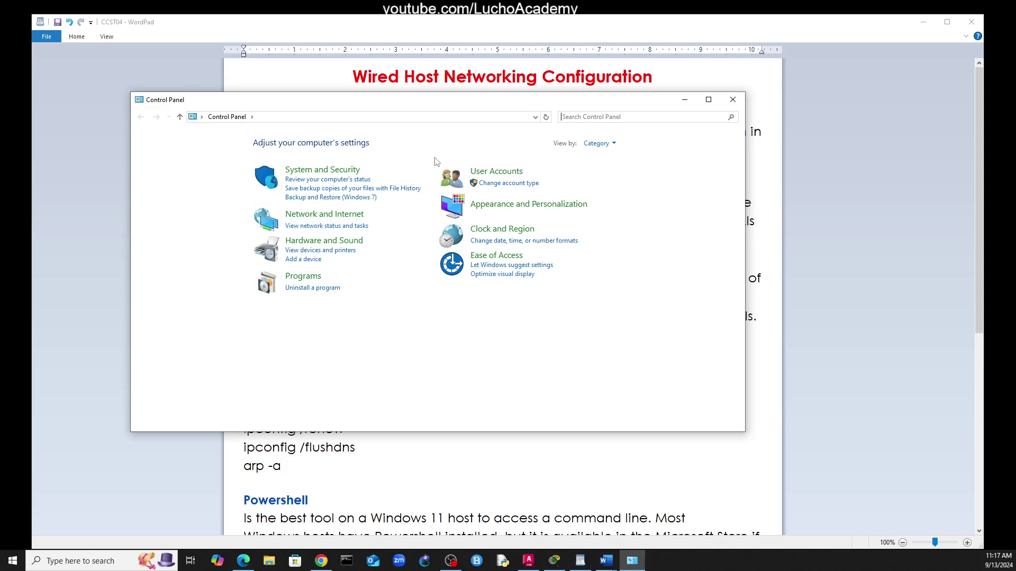
Step: Switch the Control Panel view to Large icons and back to Category
left_click(613, 144)
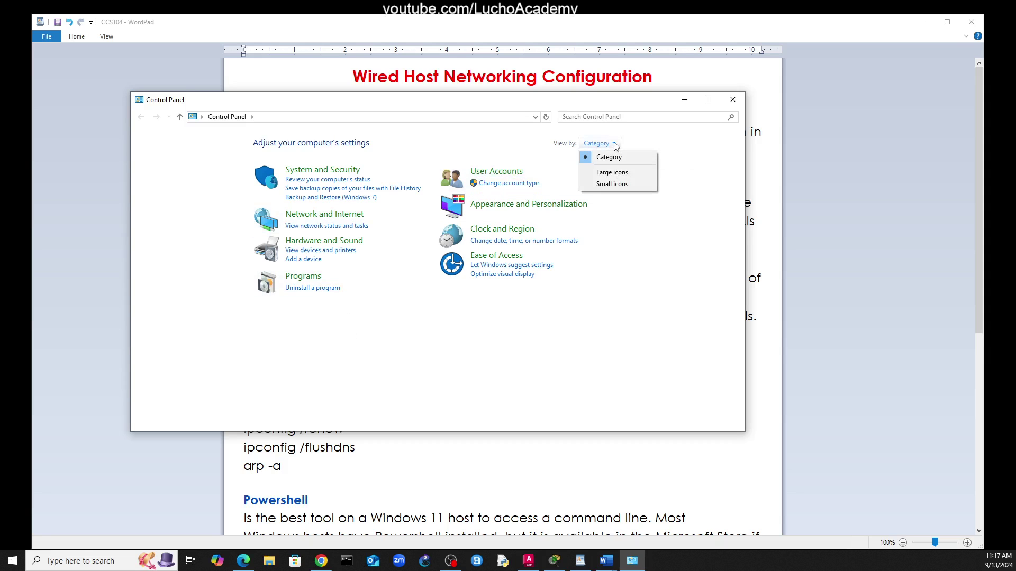
left_click(623, 176)
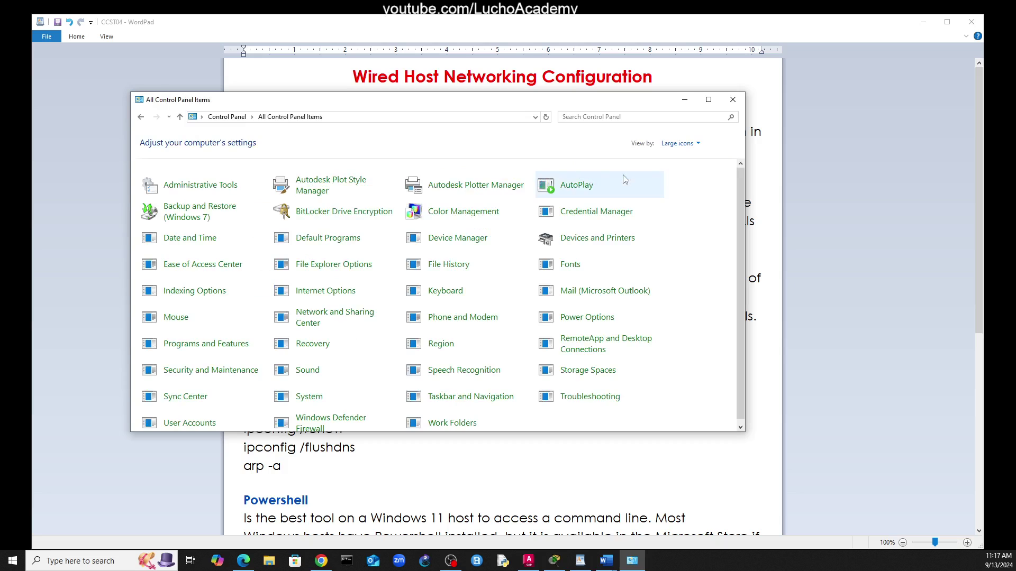
left_click(688, 143)
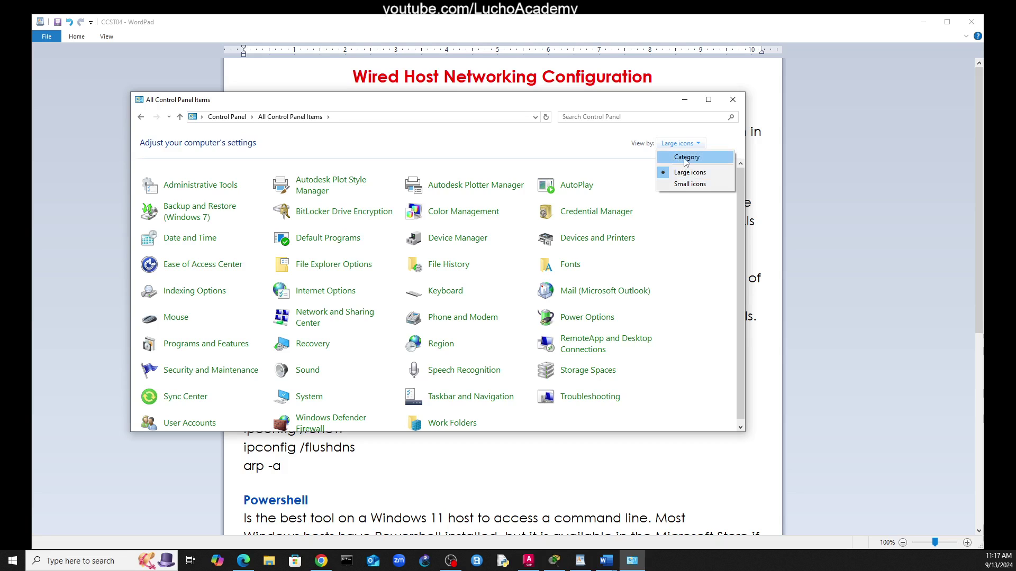
left_click(686, 158)
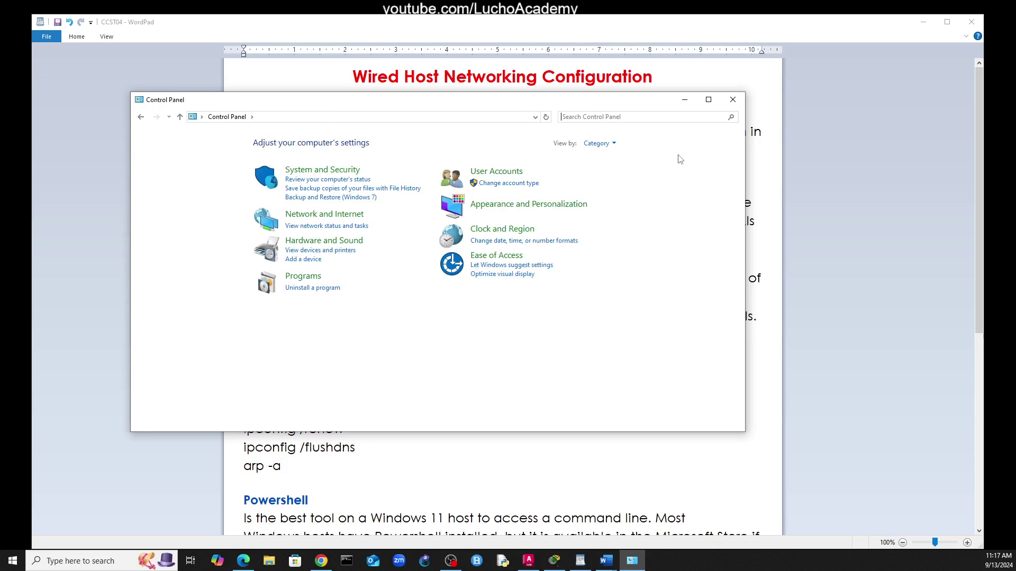